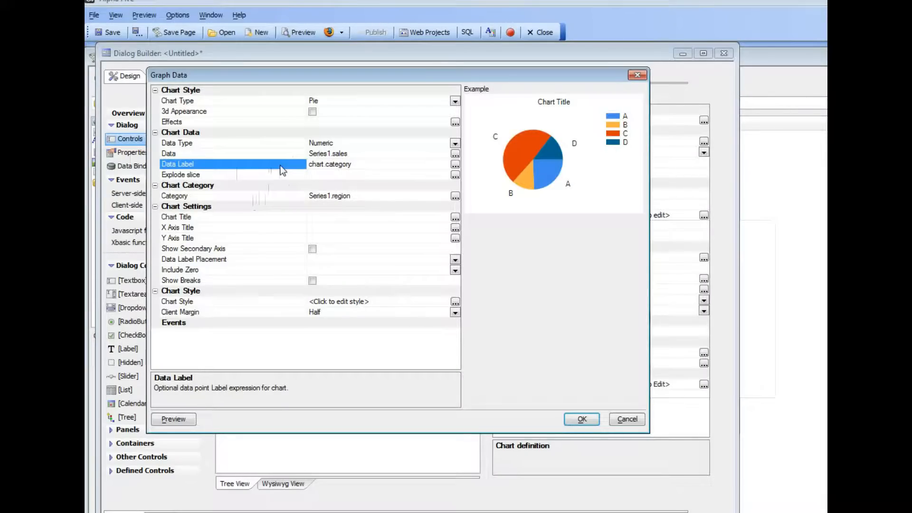
- Set the north region's sales value to 15 in the static data of Series1 used by the pie chart
click(455, 164)
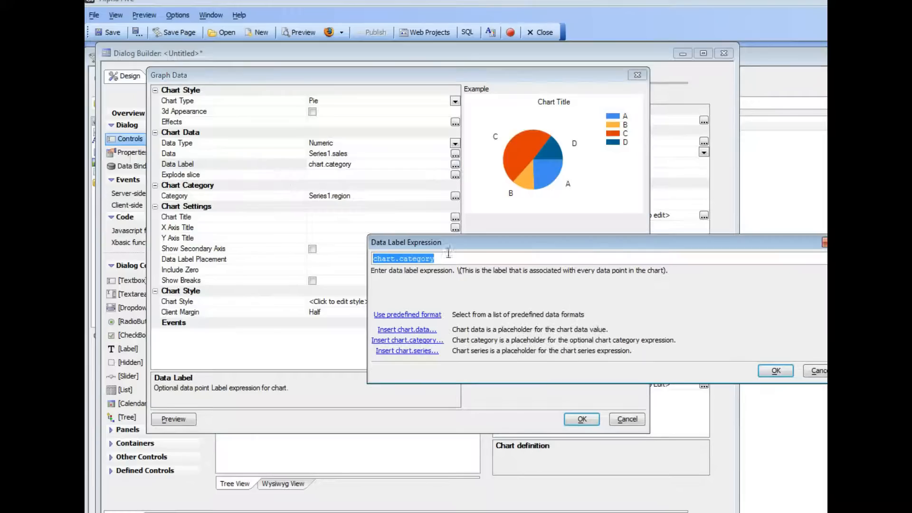
click(815, 373)
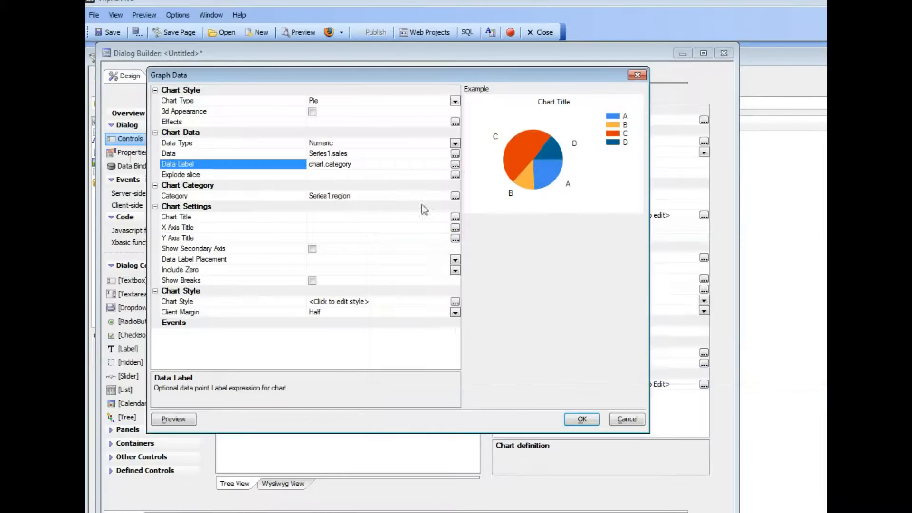
click(455, 154)
drag(511, 210, 345, 153)
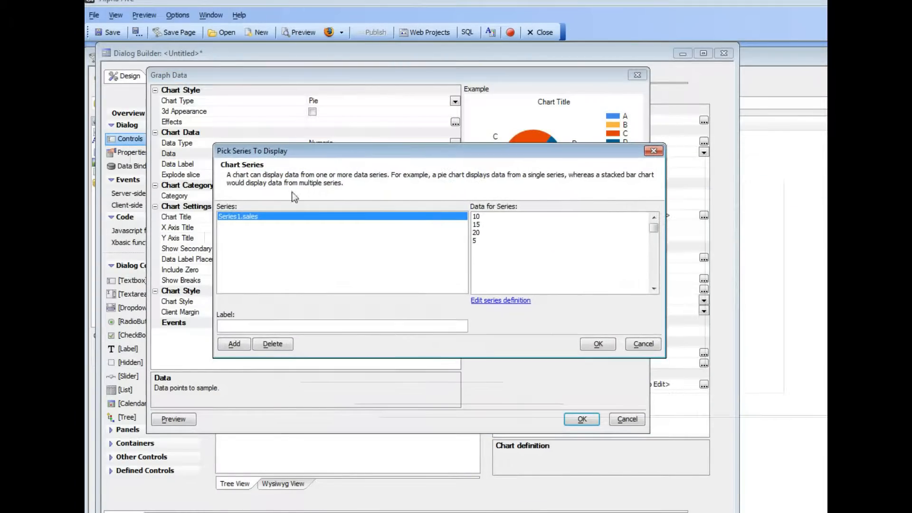
click(501, 300)
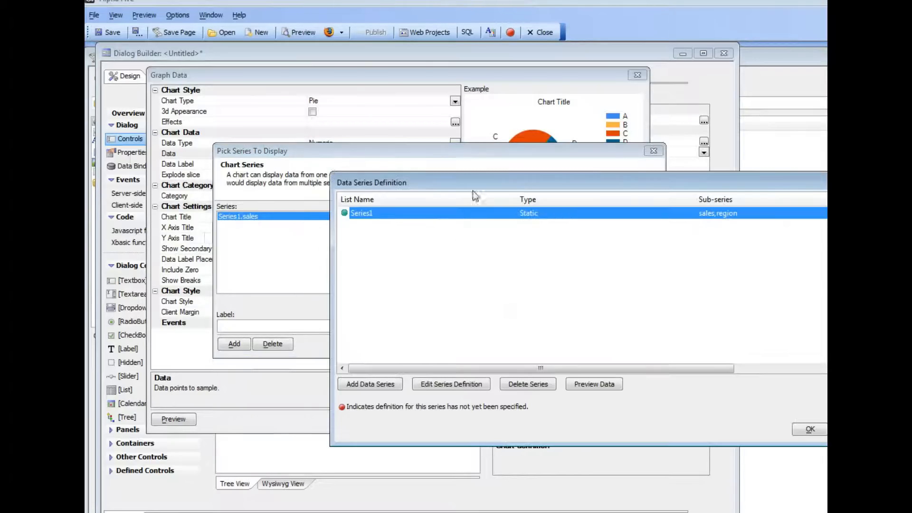
drag(469, 183, 311, 137)
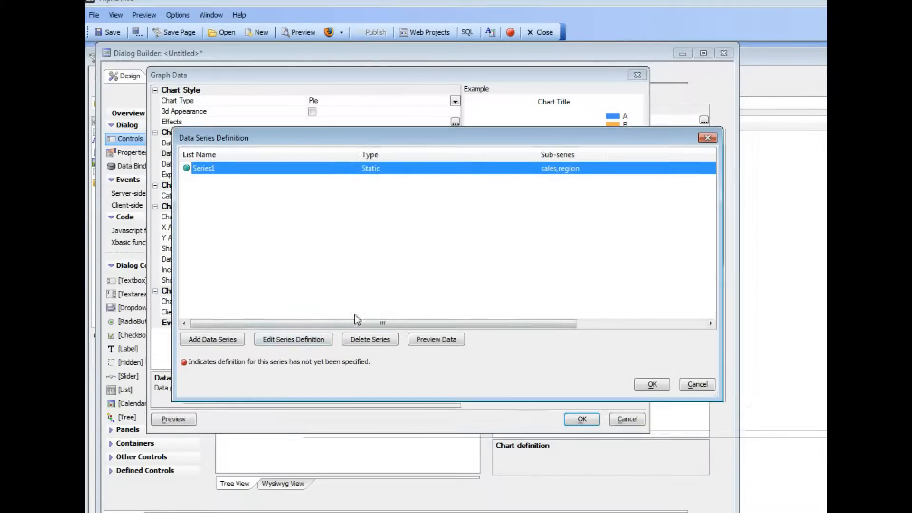
click(290, 341)
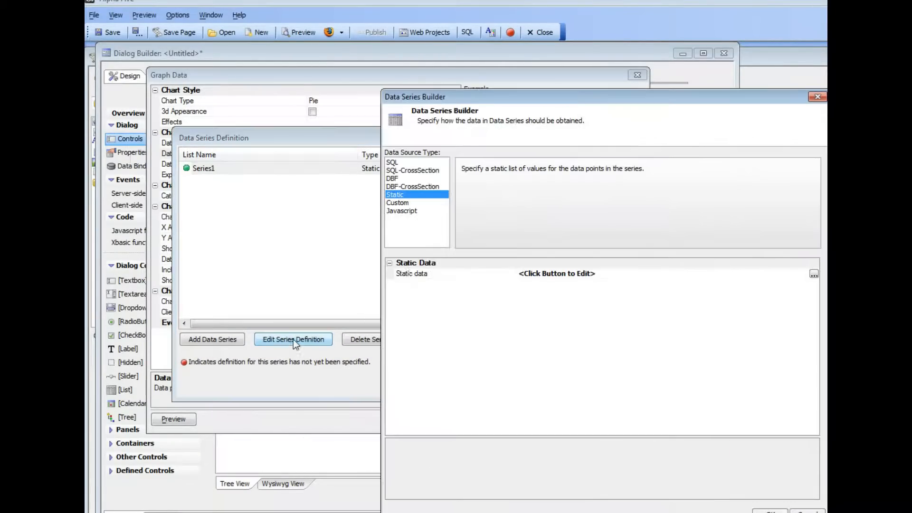
click(407, 272)
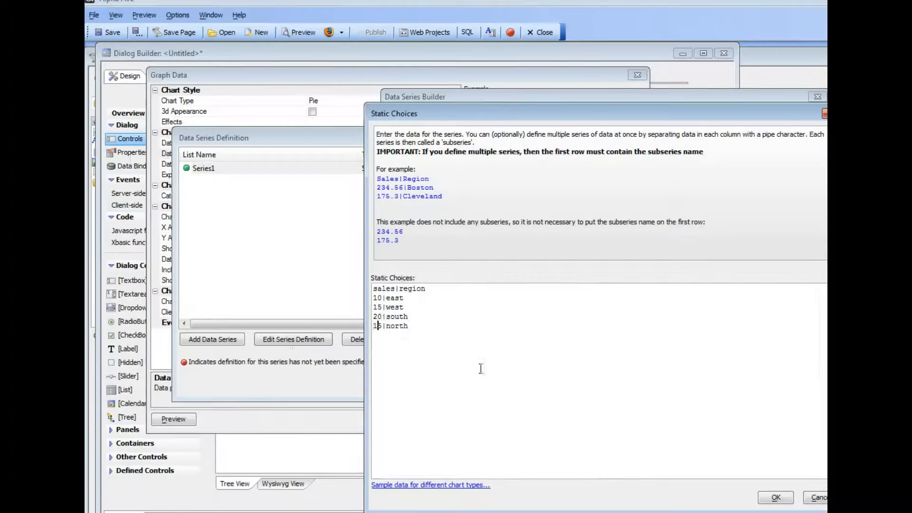
click(775, 497)
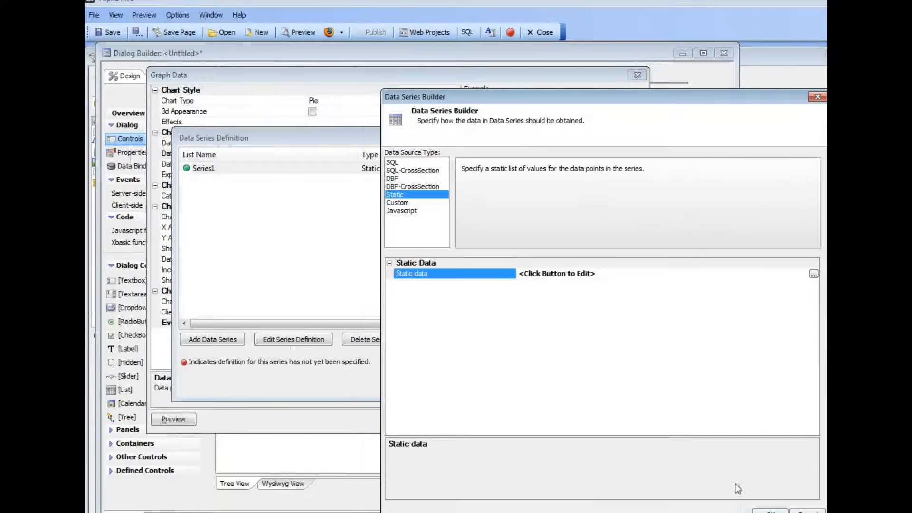
click(769, 511)
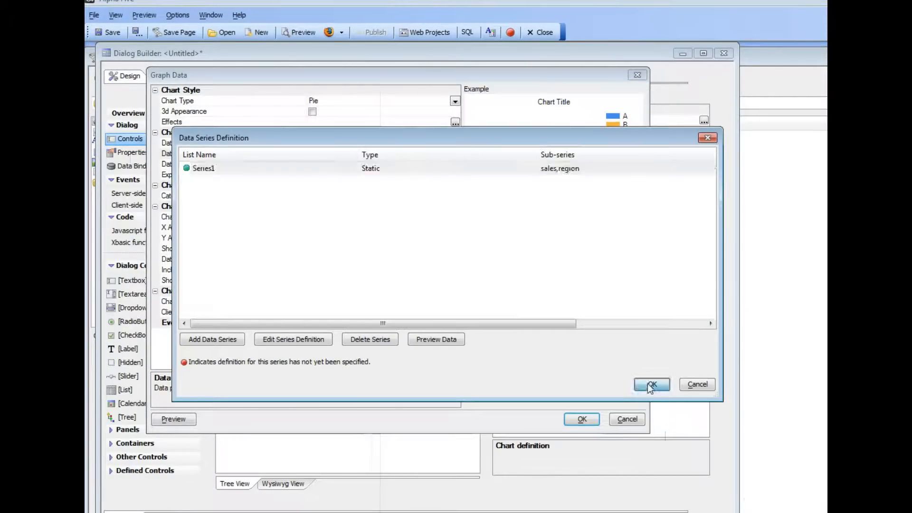
click(649, 384)
click(598, 347)
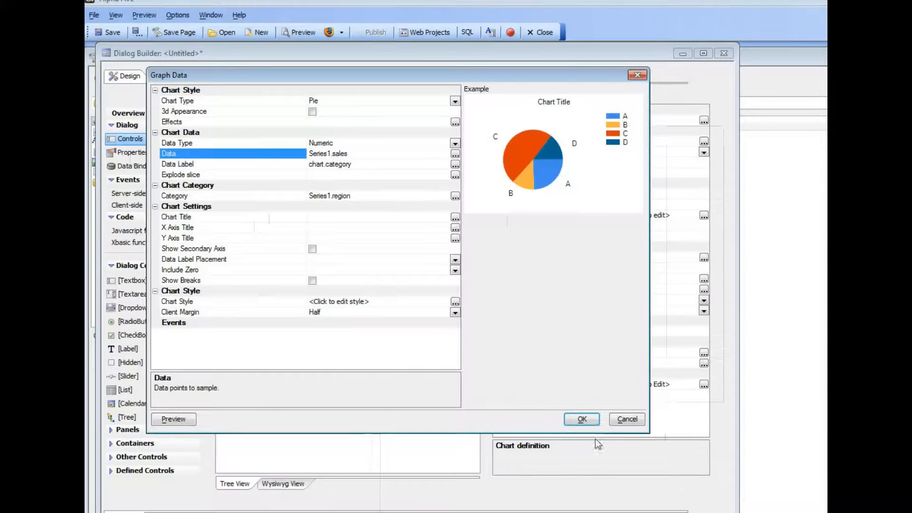
- Apply the chart definition, check it in the working preview, and set the c1 control's label position to None
click(585, 420)
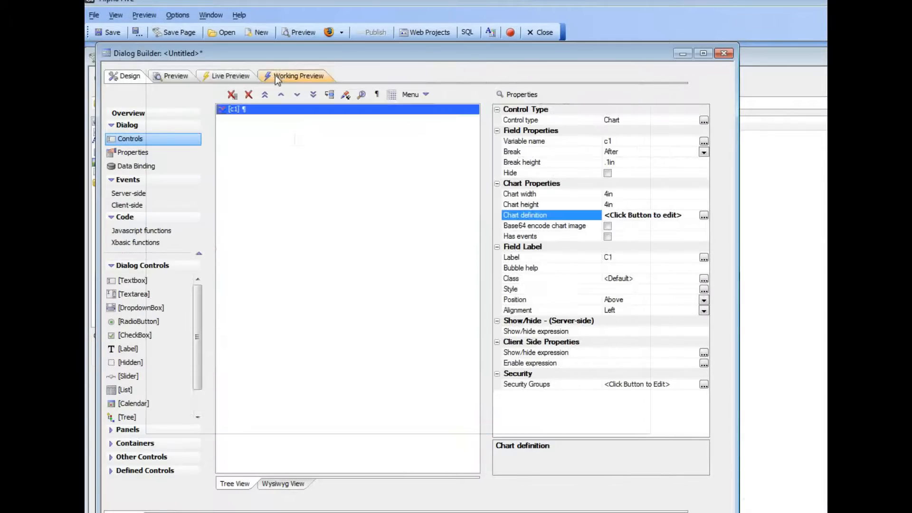
click(278, 76)
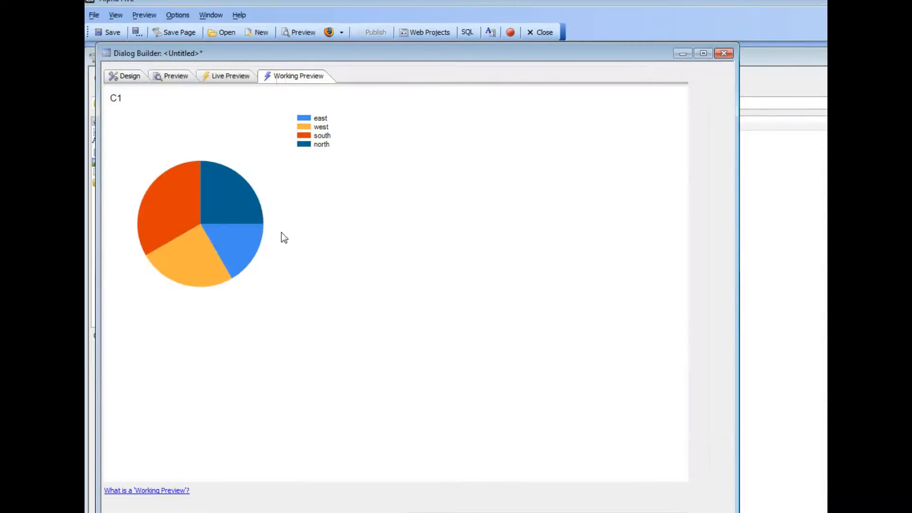
click(125, 76)
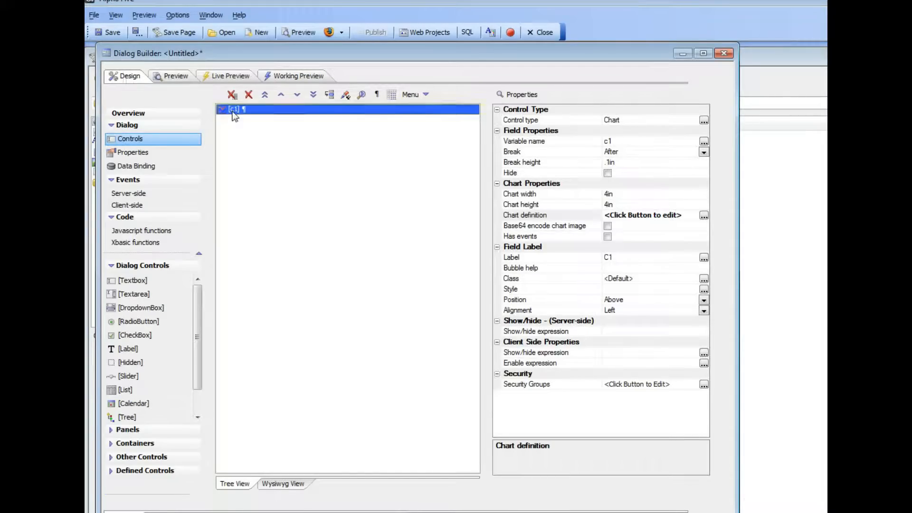
right_click(234, 109)
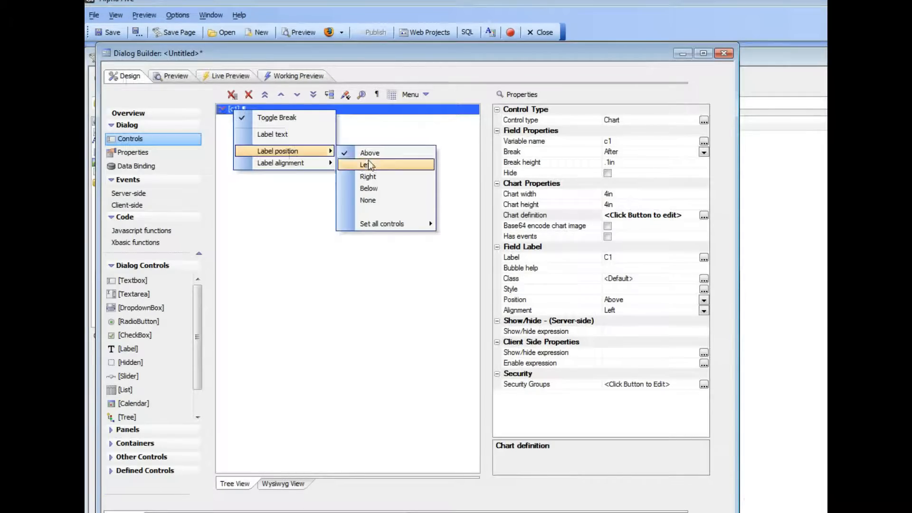
click(370, 198)
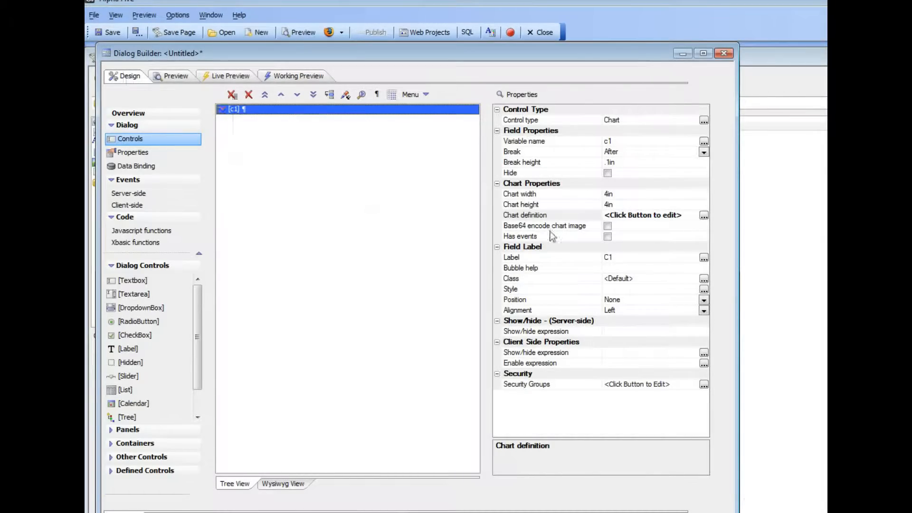
- Try 3D appearance with the SoftEdge effect in the c1 pie chart's definition
click(545, 218)
double_click(545, 219)
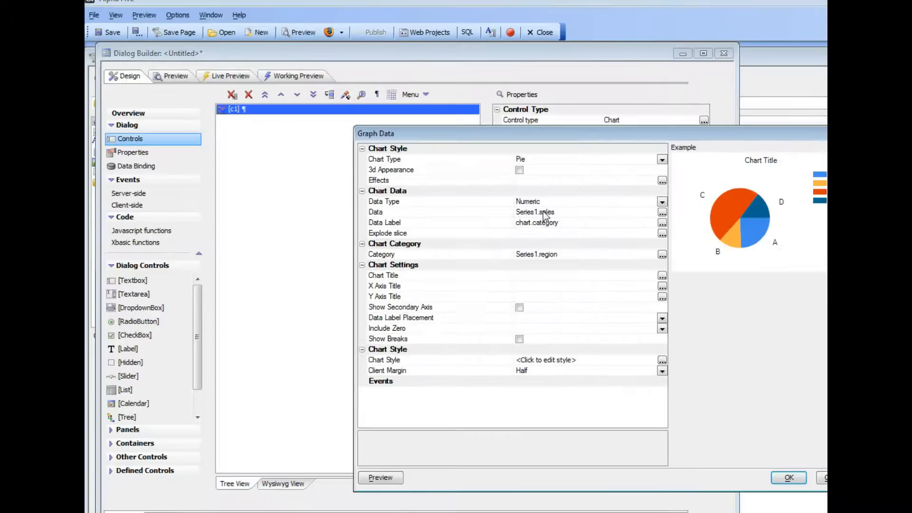
click(519, 170)
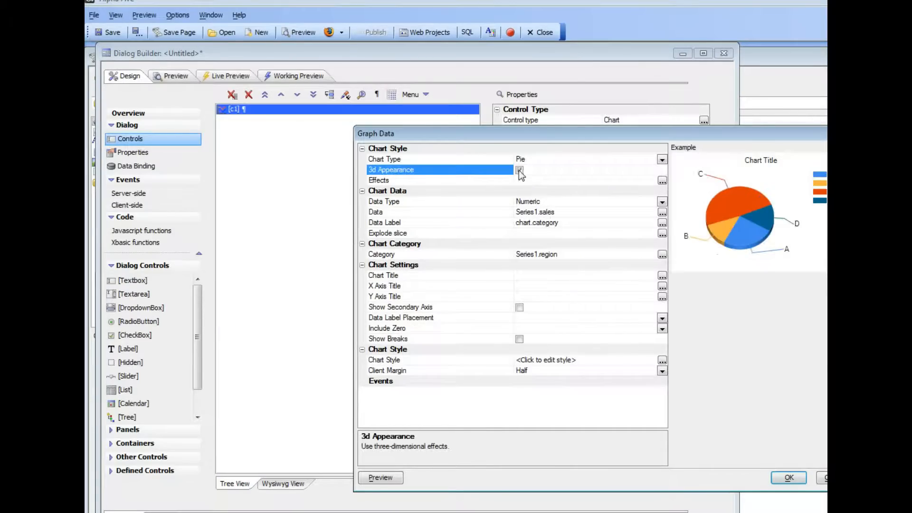
click(661, 180)
click(698, 213)
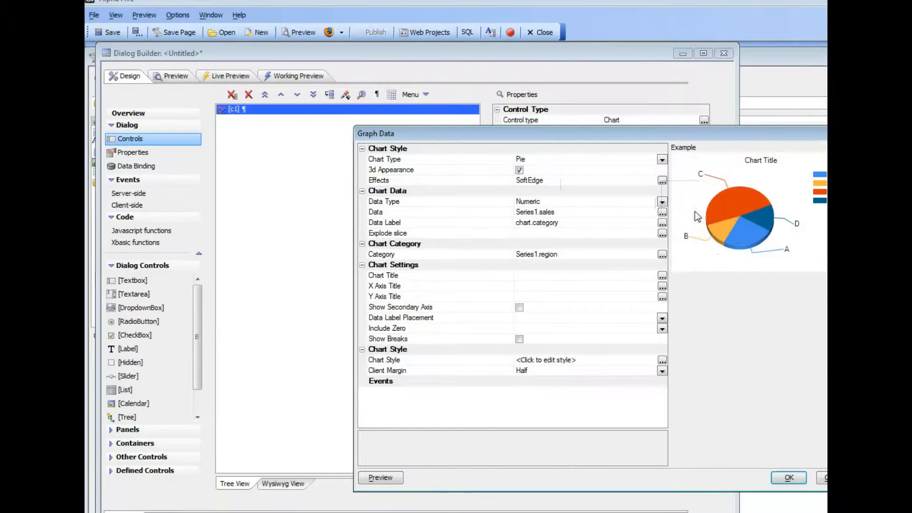
- Set the pie chart's effect to Concave with 3D appearance off, and show it in the working preview
click(661, 181)
click(662, 180)
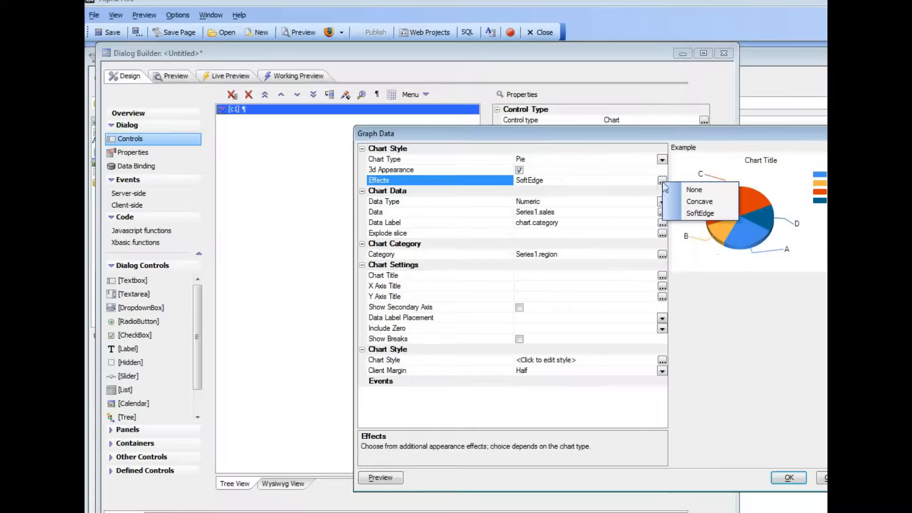
click(686, 202)
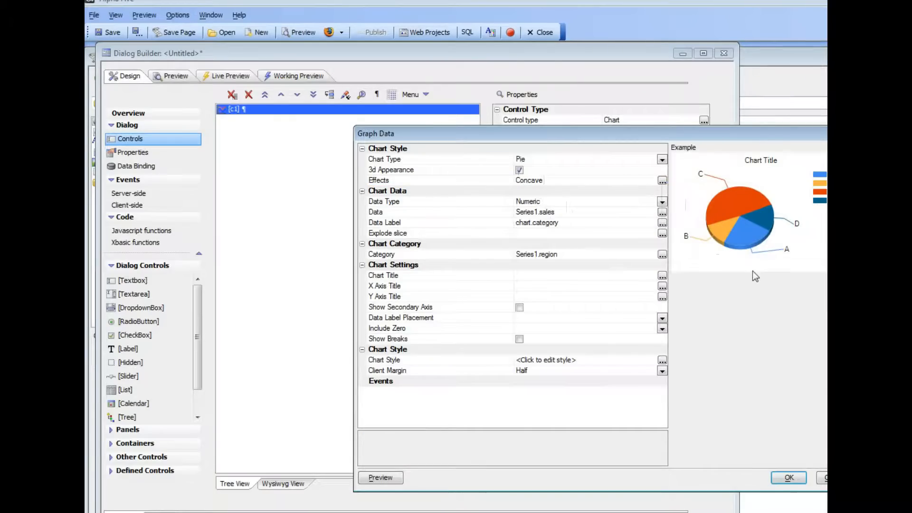
click(519, 170)
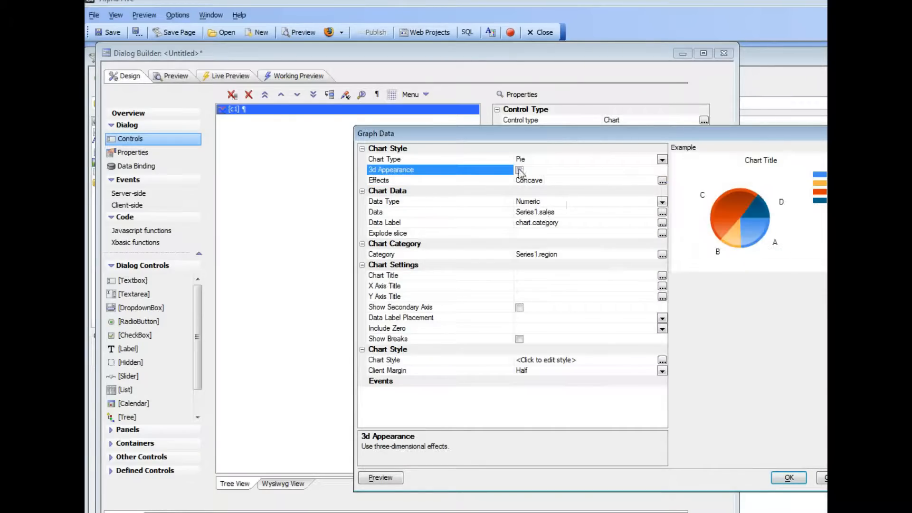
click(795, 478)
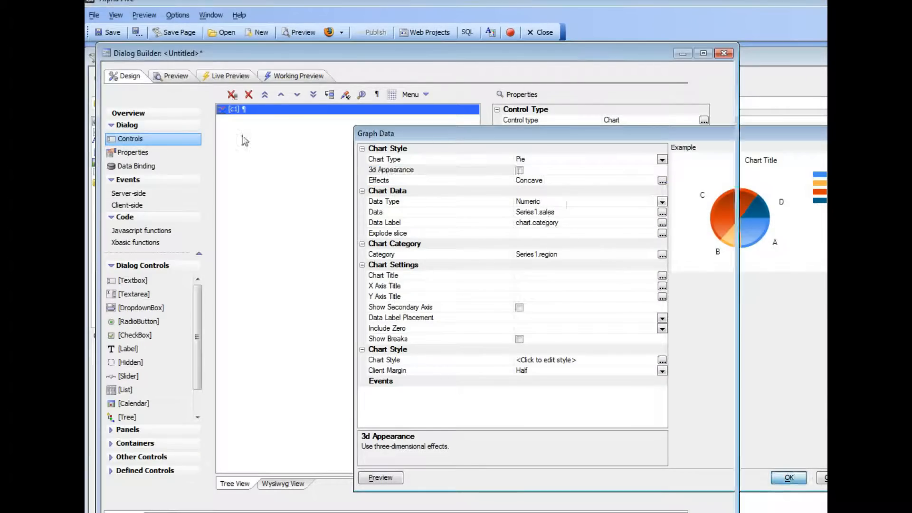
click(286, 76)
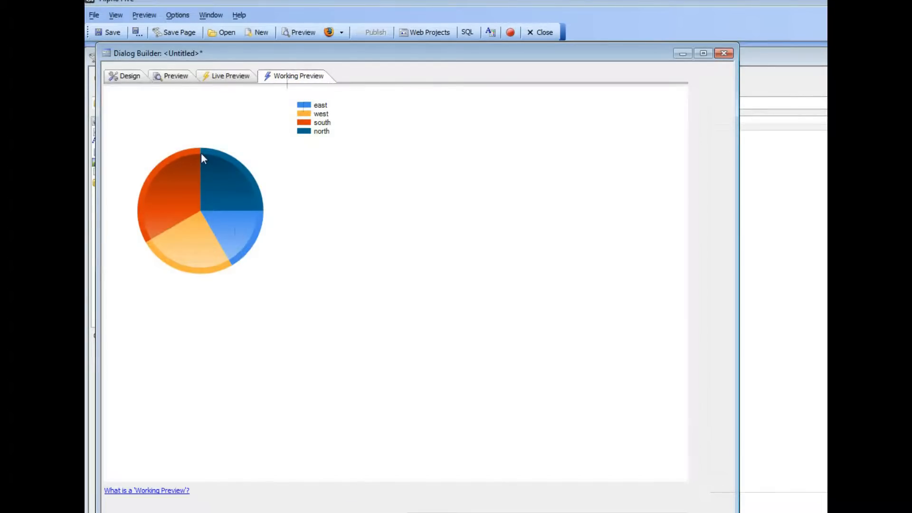
- Give the c1 pie chart the title "My Pie Chart" and show it in the working preview
click(123, 71)
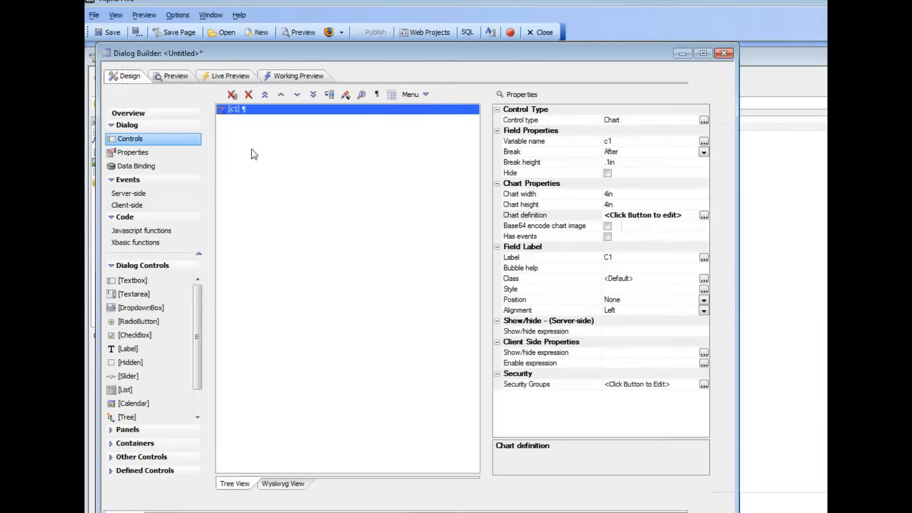
click(704, 215)
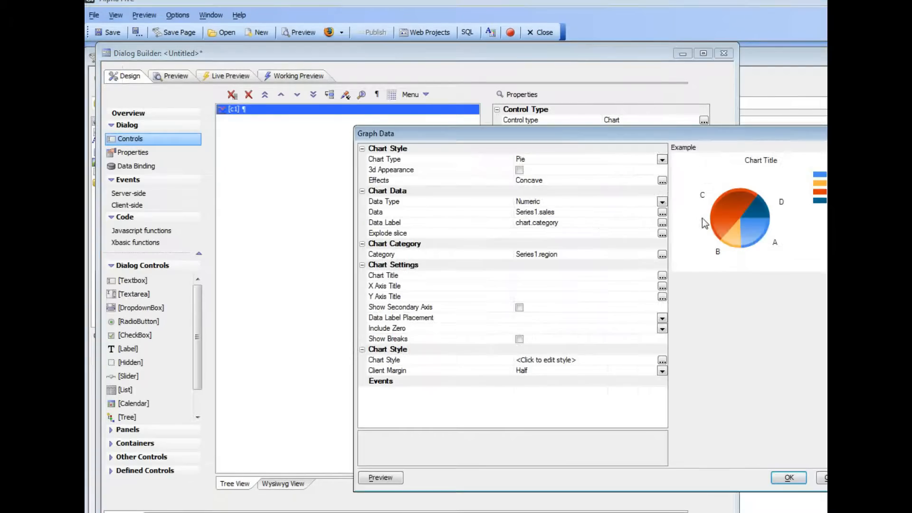
click(408, 276)
click(522, 277)
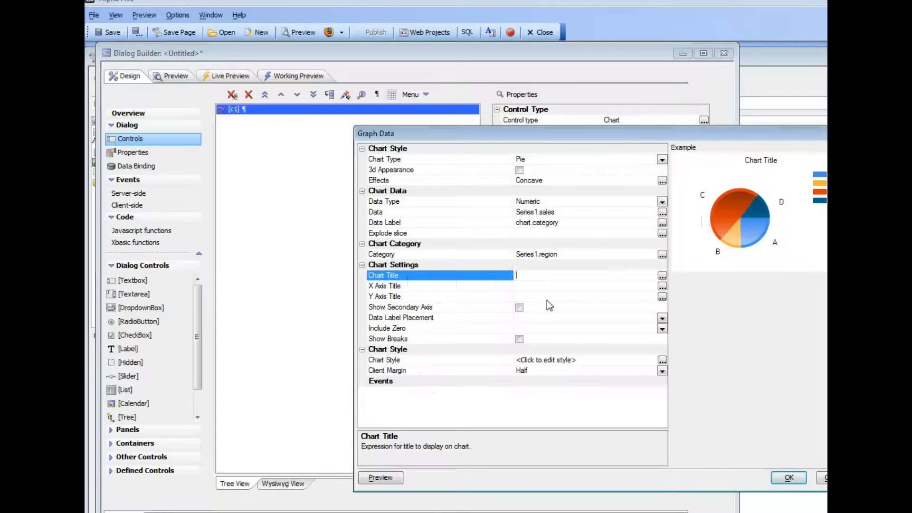
text("My Pic)
key(BackSpace)
text(e Chart")
click(788, 477)
click(319, 78)
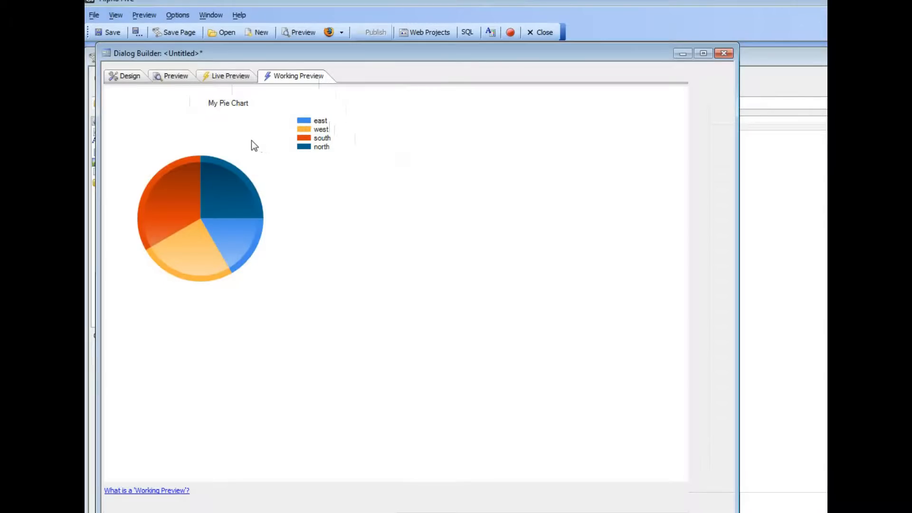
- Add a second chart control named c2 to the dialog design
click(121, 78)
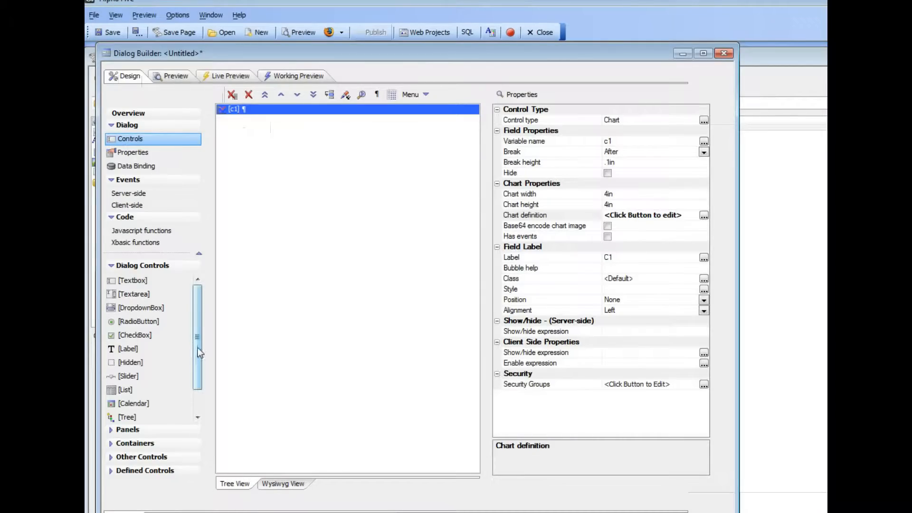
scroll(198, 353, down, 2)
click(129, 414)
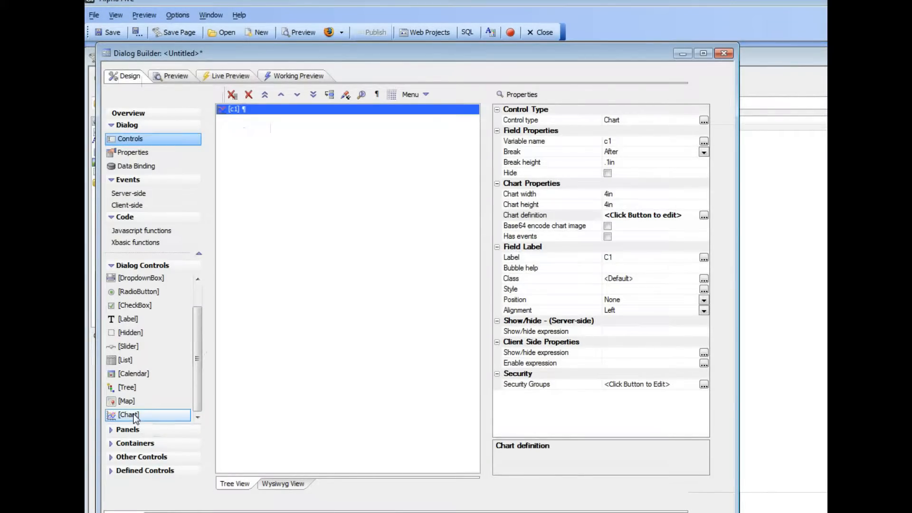
double_click(129, 414)
text(c)
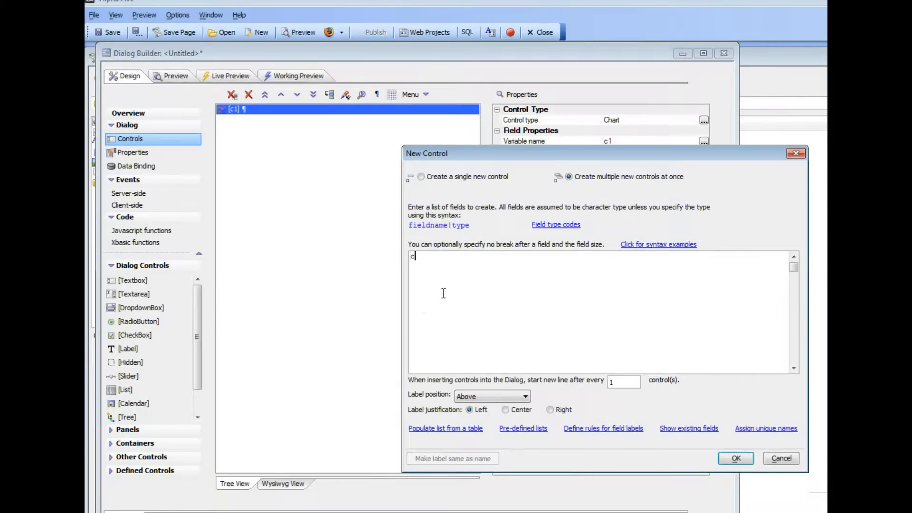
text(2)
click(742, 457)
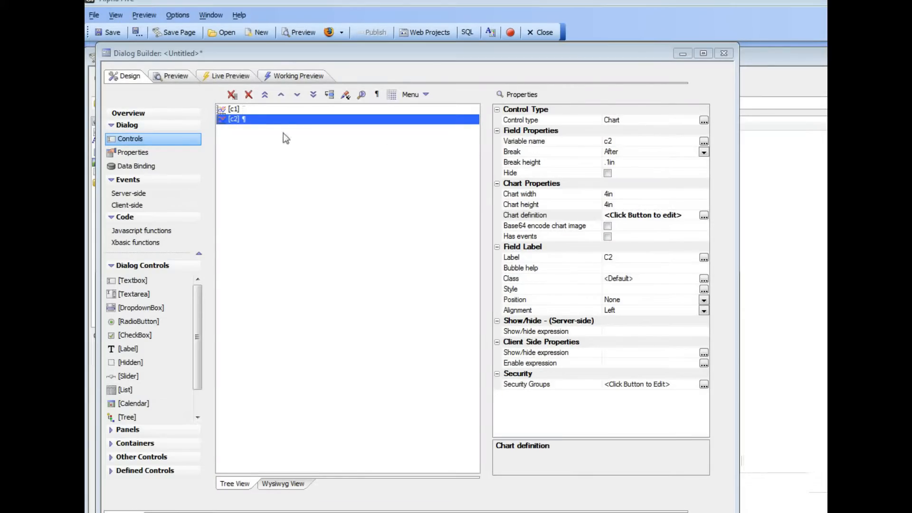
- Turn on 3D appearance for the c2 funnel chart and show both charts in the working preview
double_click(532, 215)
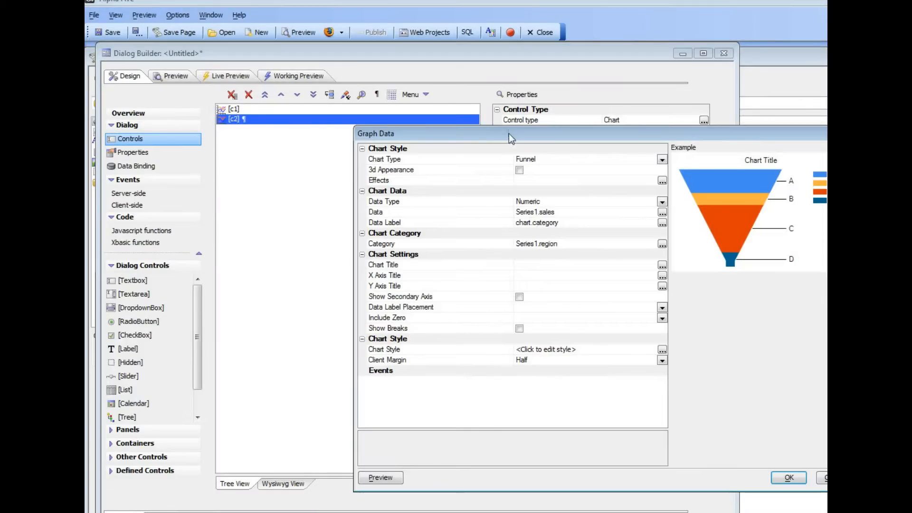
drag(509, 133, 395, 138)
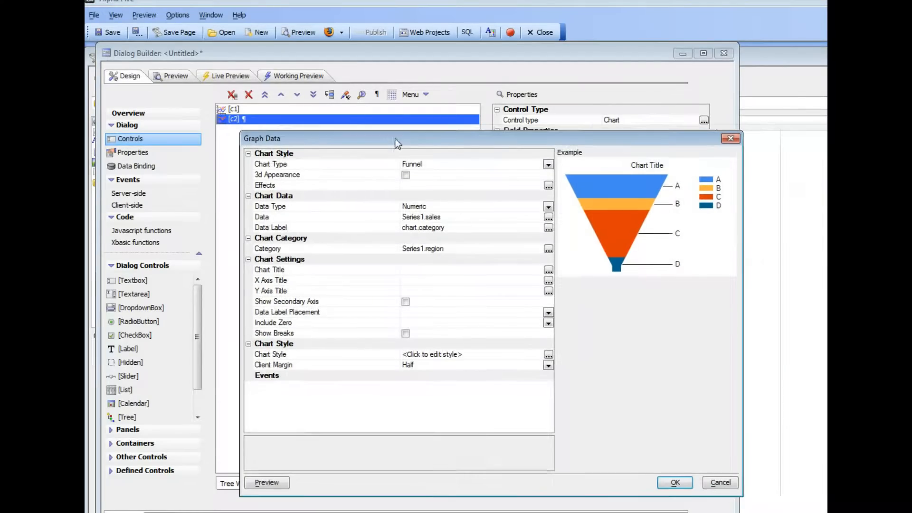
click(405, 175)
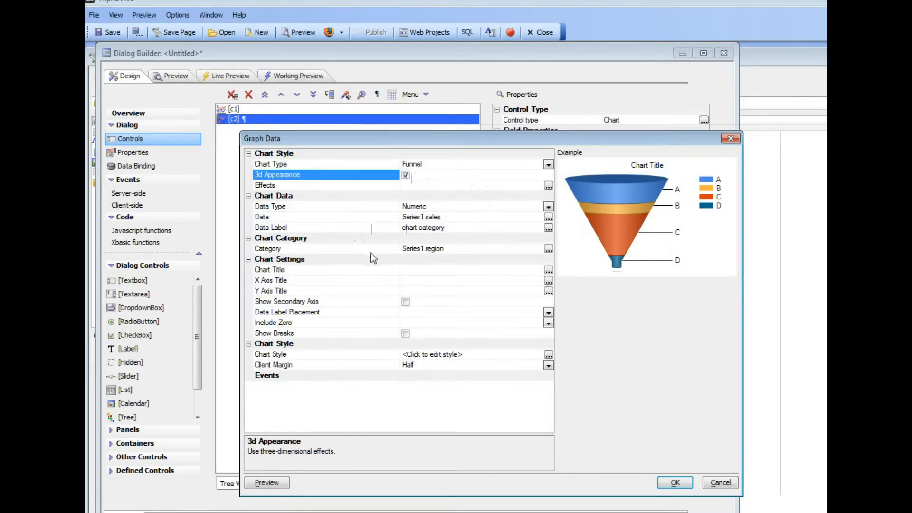
click(672, 483)
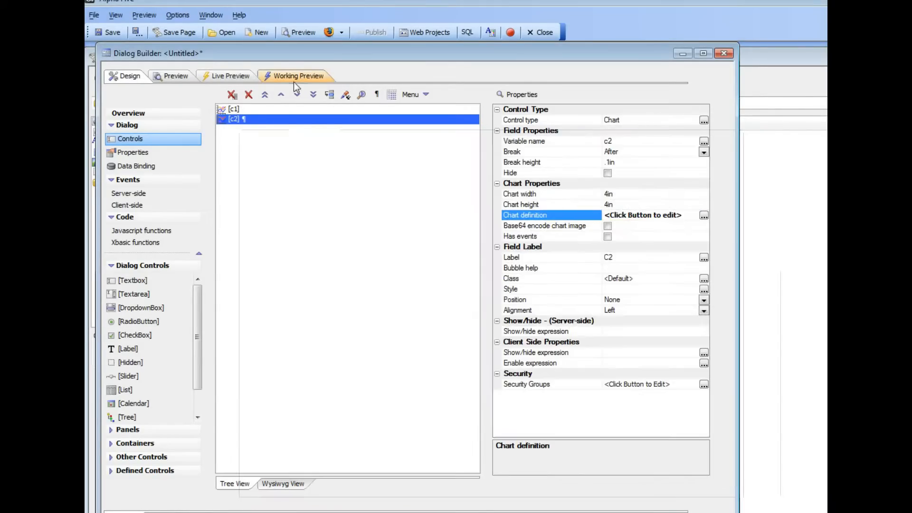
click(293, 79)
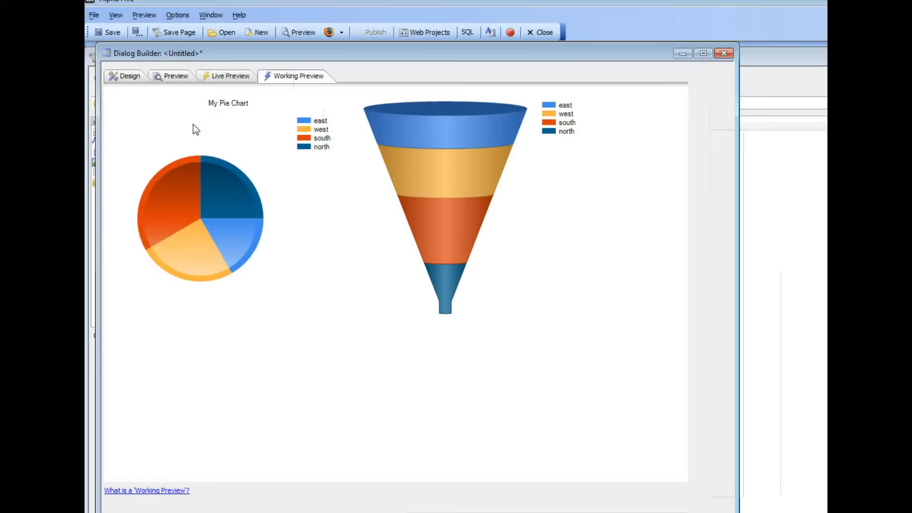